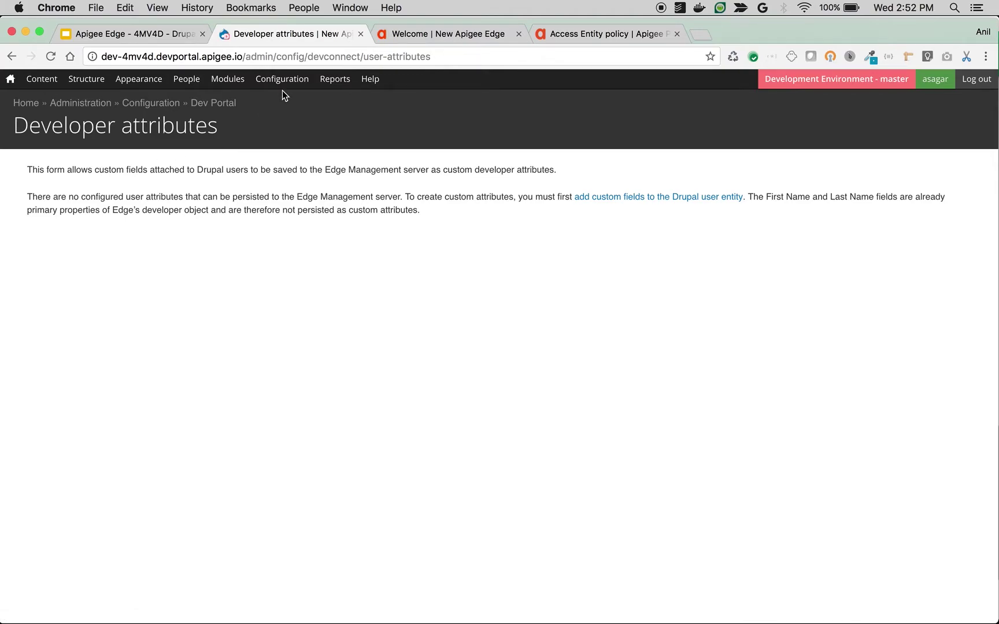
# View the Developer attributes page, which notes no user attributes are yet persisted to Edge.
pyautogui.moveTo(273, 81)
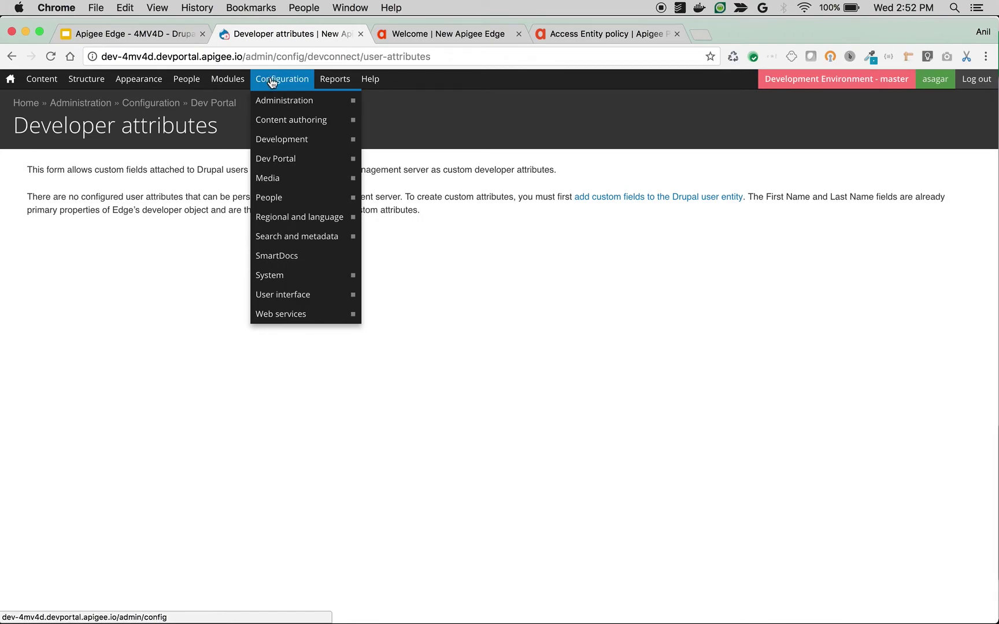
# Open Manage fields under People > Account settings to list user fields such as First Name.
pyautogui.moveTo(277, 147)
pyautogui.moveTo(283, 177)
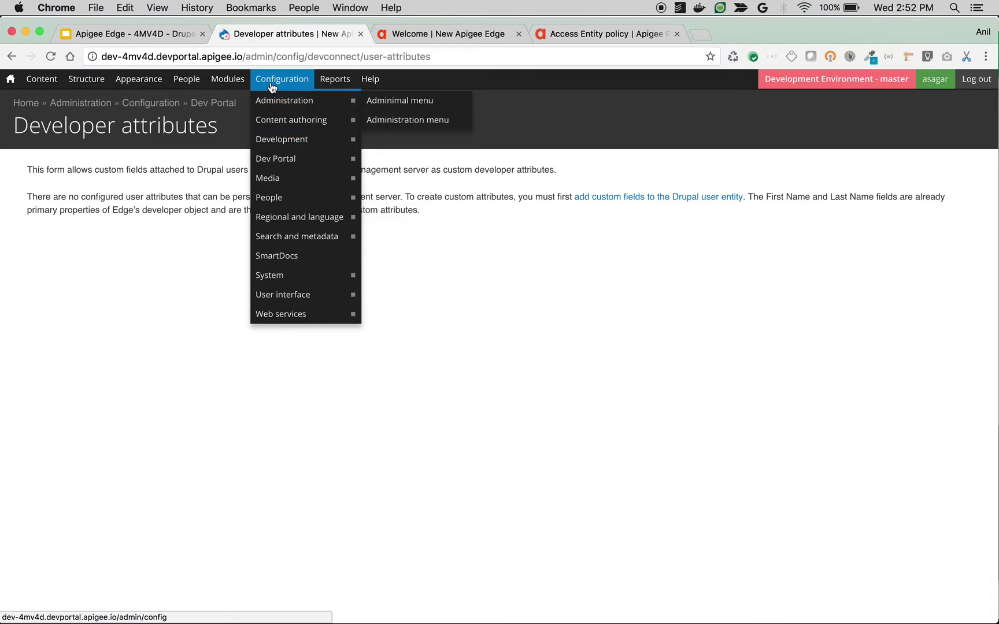
pyautogui.moveTo(277, 199)
pyautogui.moveTo(419, 200)
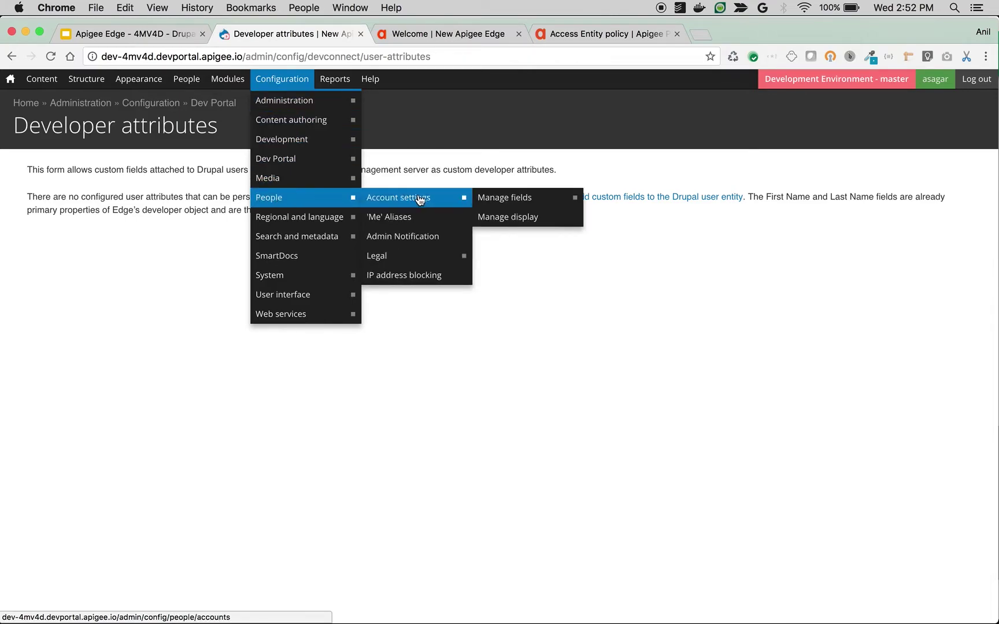
pyautogui.click(516, 200)
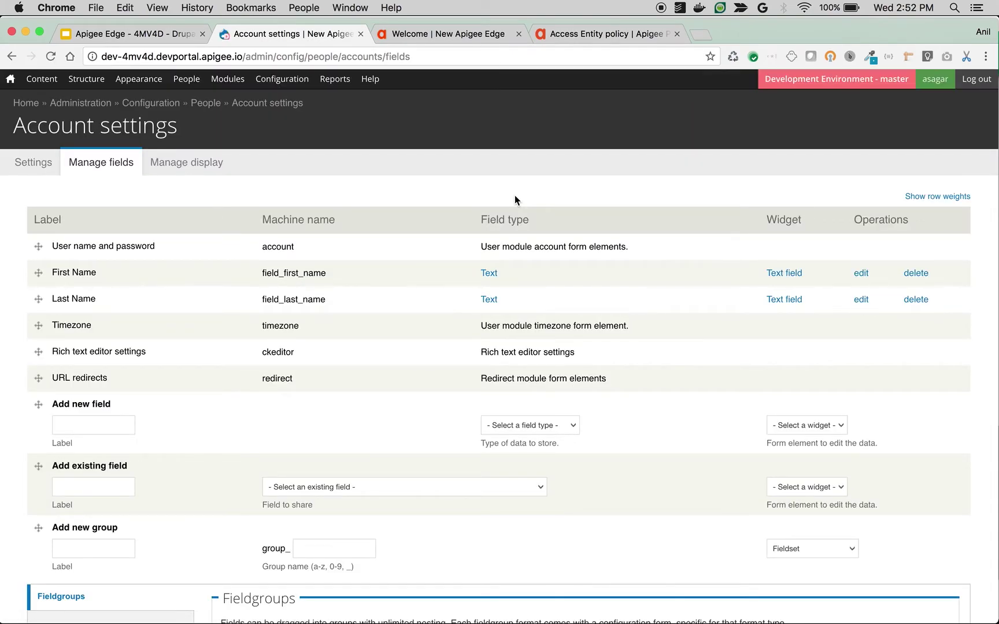
# Label the new user field 'Developer Type' with machine name user_developer_type.
pyautogui.click(103, 424)
pyautogui.write('Developer Type')
pyautogui.click(344, 423)
pyautogui.press('Home')
pyautogui.write('trad')
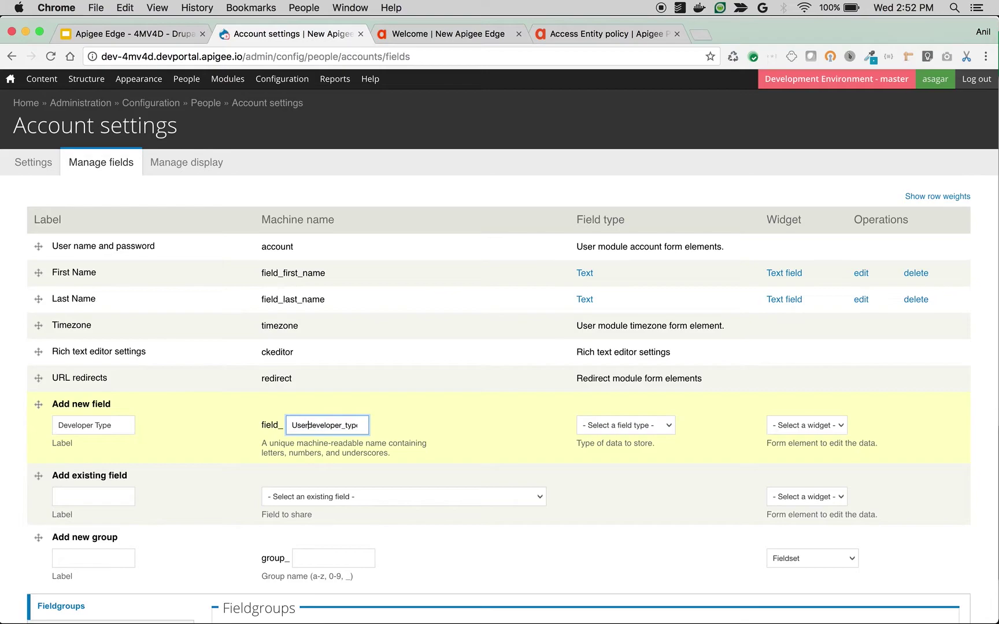
pyautogui.press('BackSpace')
pyautogui.press('BackSpace')
pyautogui.press('BackSpace')
pyautogui.press('BackSpace')
pyautogui.write('user_')
pyautogui.doubleClick(368, 426)
# Make it a List (text) field with the check boxes/radio buttons widget and save it.
pyautogui.click(597, 425)
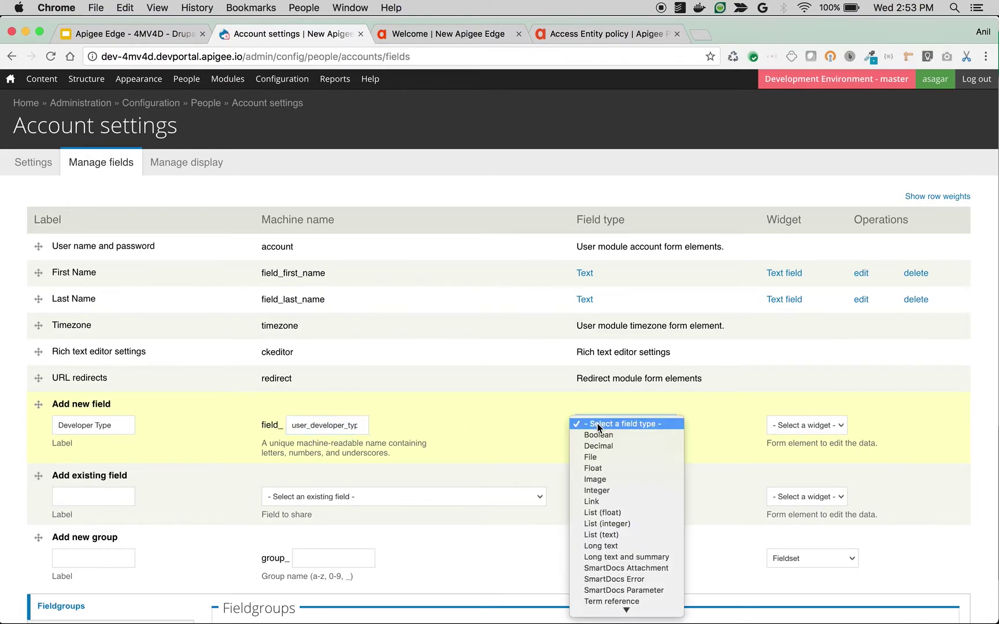
pyautogui.scroll(-1, 607, 520)
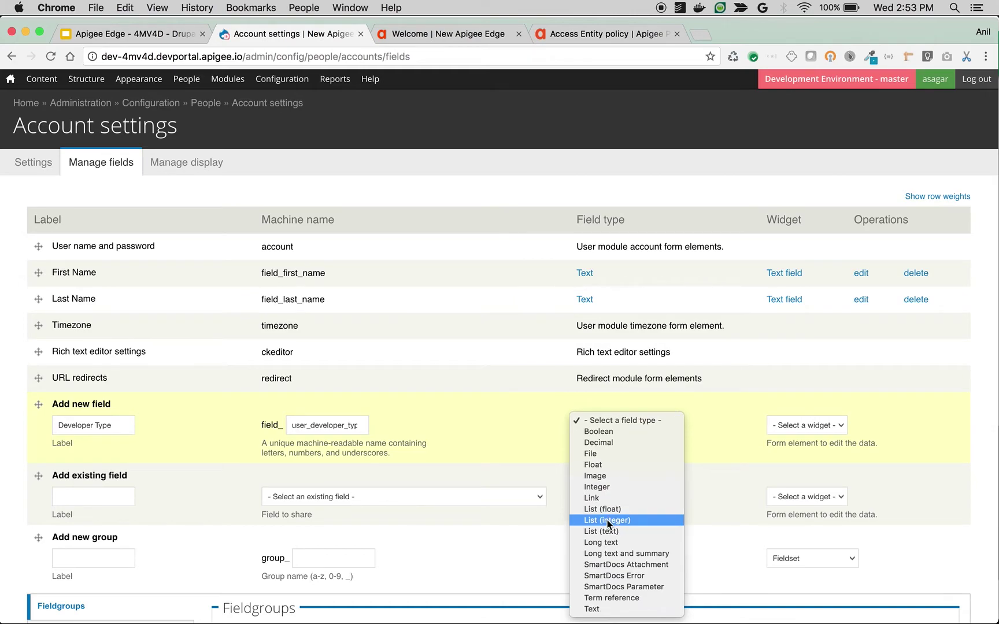
pyautogui.click(615, 531)
pyautogui.click(786, 430)
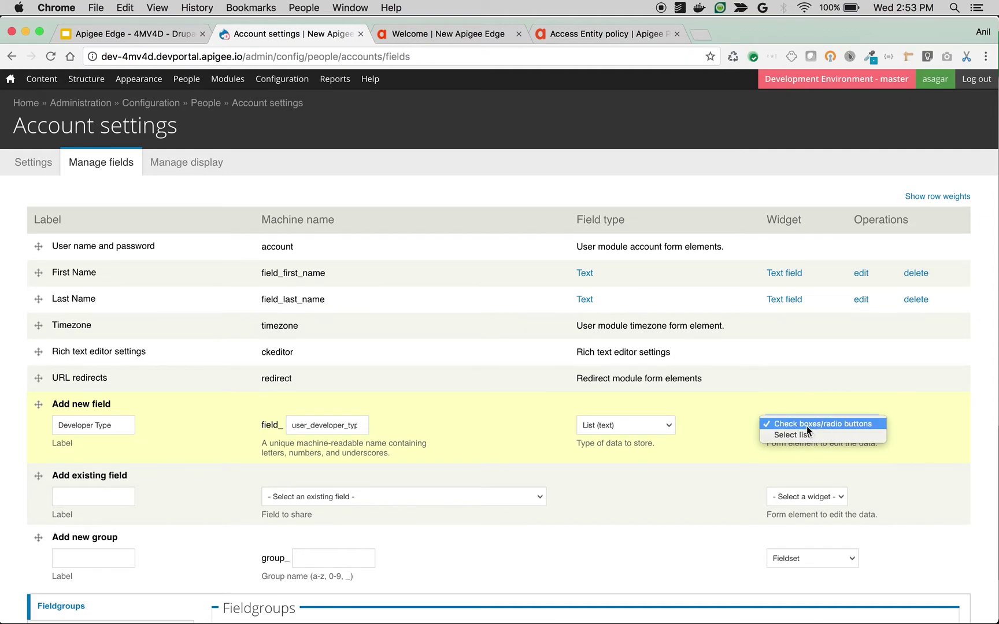
pyautogui.click(807, 426)
pyautogui.scroll(-5, 124, 518)
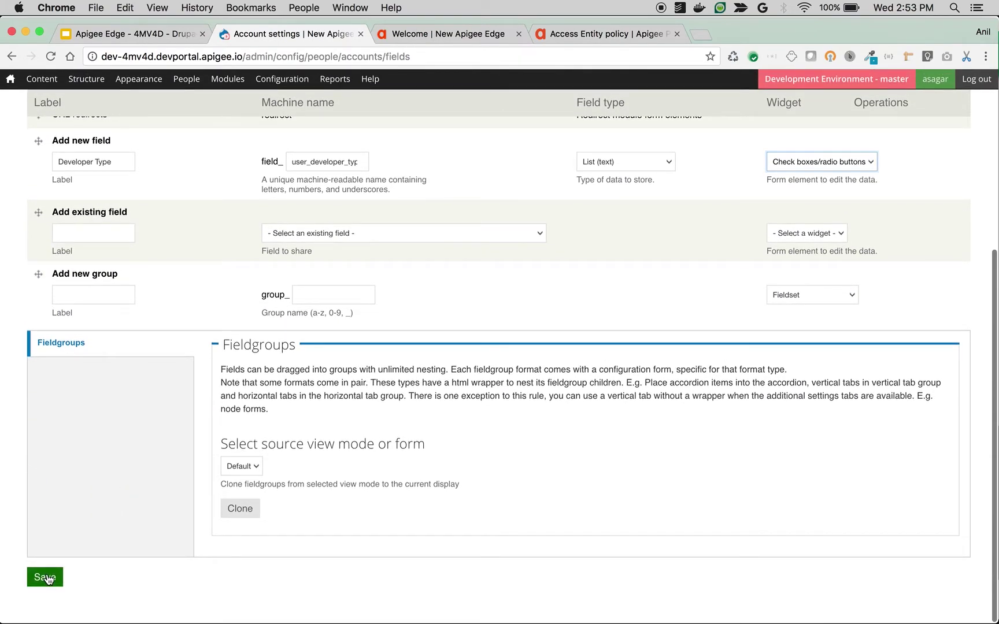
pyautogui.click(45, 578)
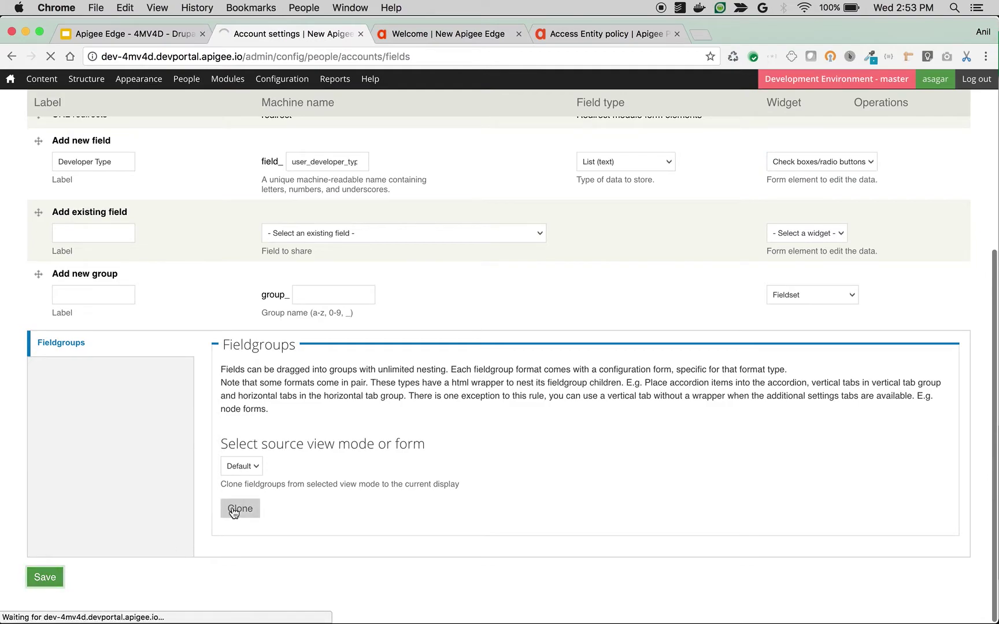
# Set allowed values internal|Internal and external|External and save the field settings.
pyautogui.write('Inter')
pyautogui.press('super+a')
pyautogui.write('internal')
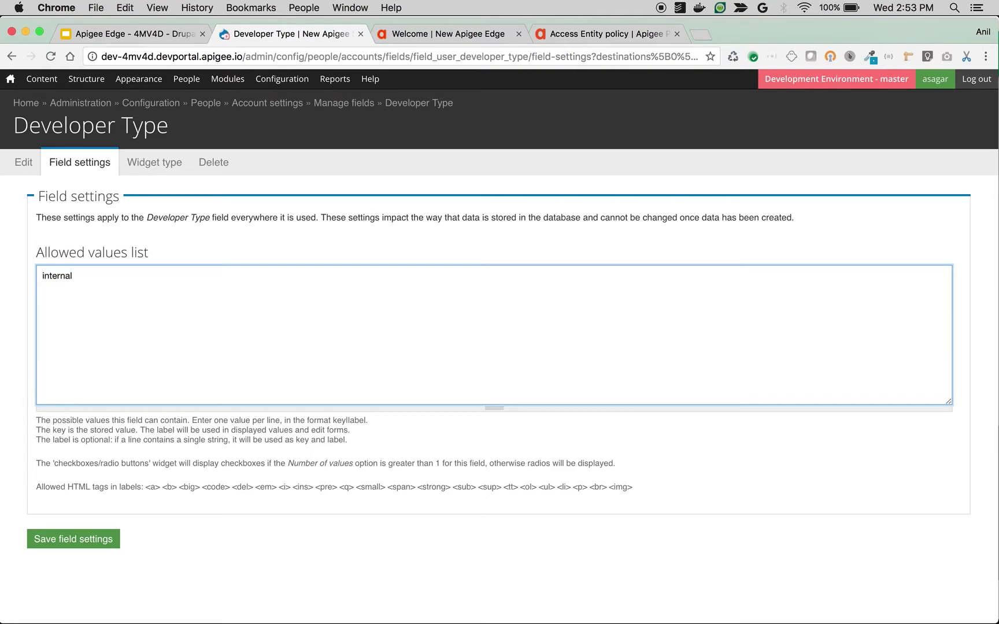
pyautogui.write('|Internal ')
pyautogui.write('external')
pyautogui.write('|External')
pyautogui.click(74, 541)
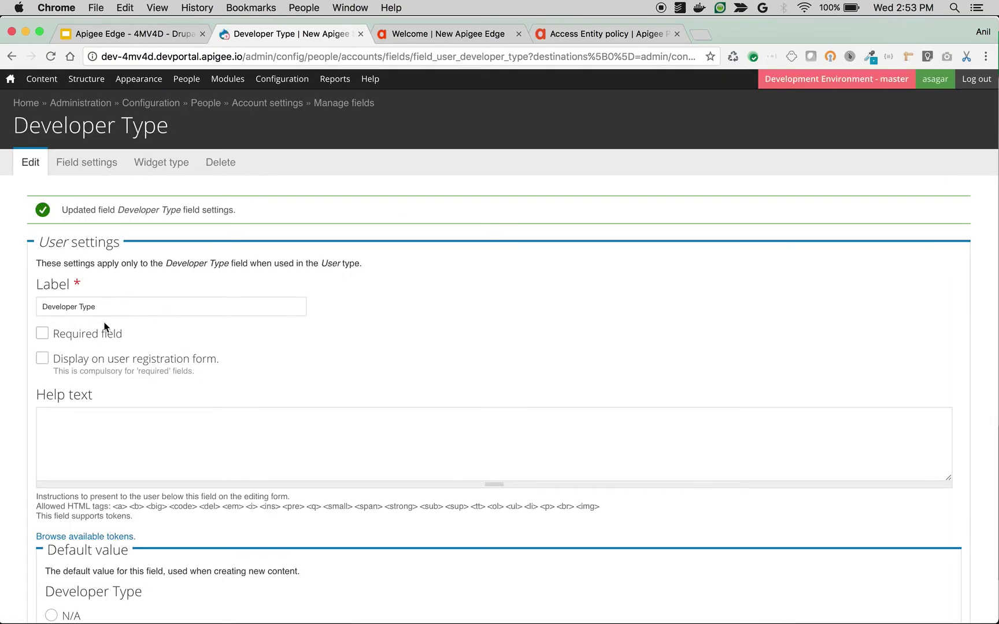
# Mark Developer Type as a required field and save its settings.
pyautogui.click(43, 335)
pyautogui.scroll(-10, 50, 375)
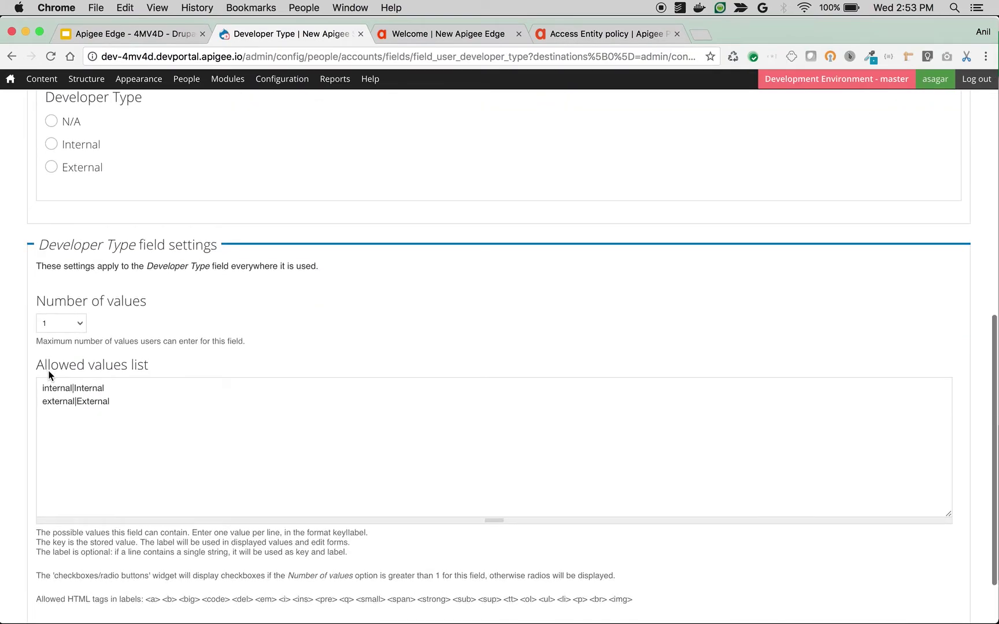
pyautogui.scroll(-2, 49, 375)
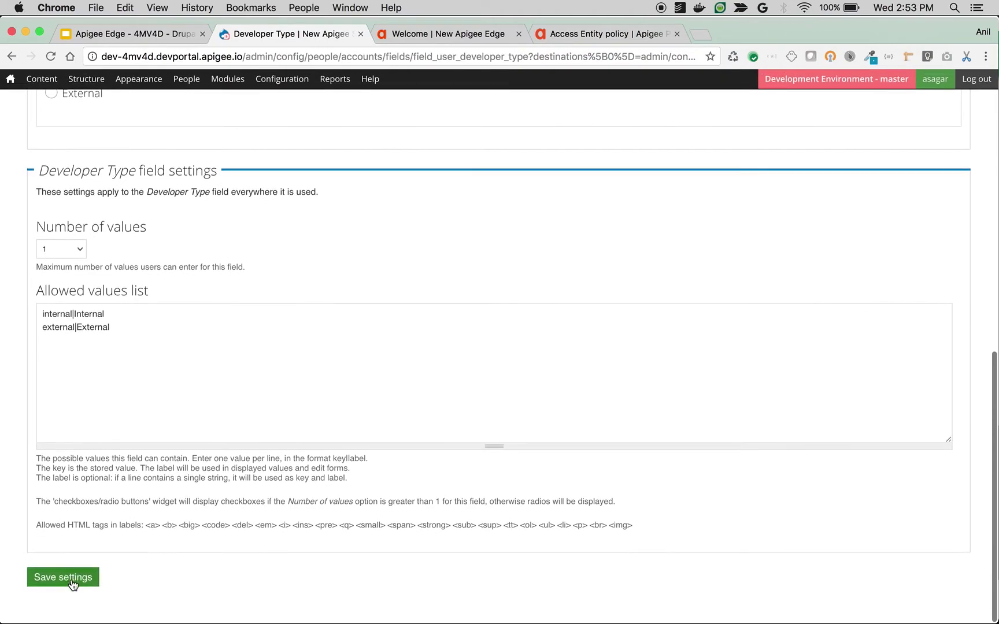
pyautogui.click(64, 578)
pyautogui.scroll(5, 222, 397)
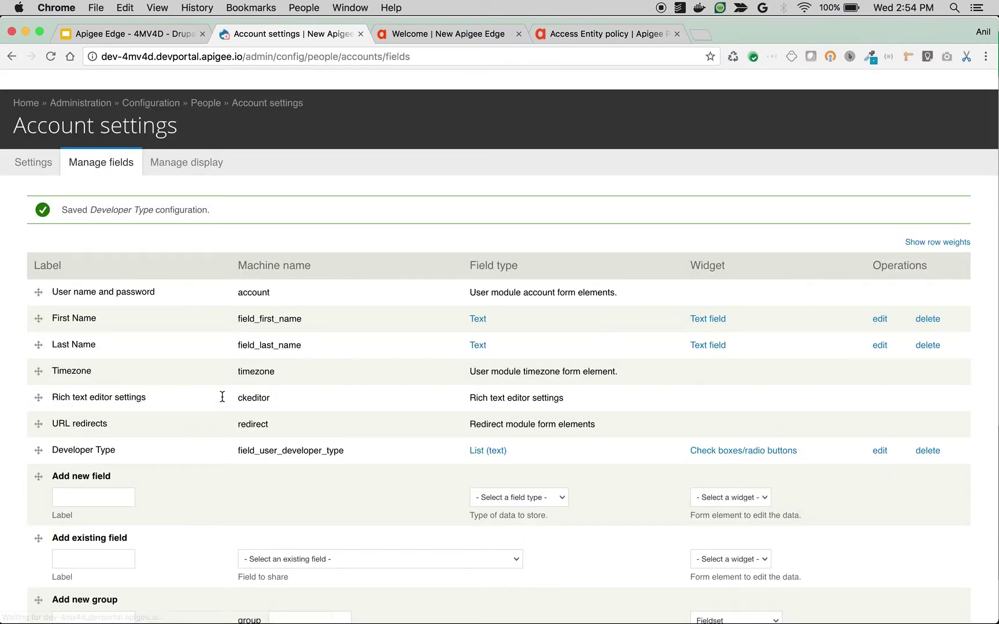
# Go to the Dev Portal's Developer attributes settings page.
pyautogui.moveTo(282, 80)
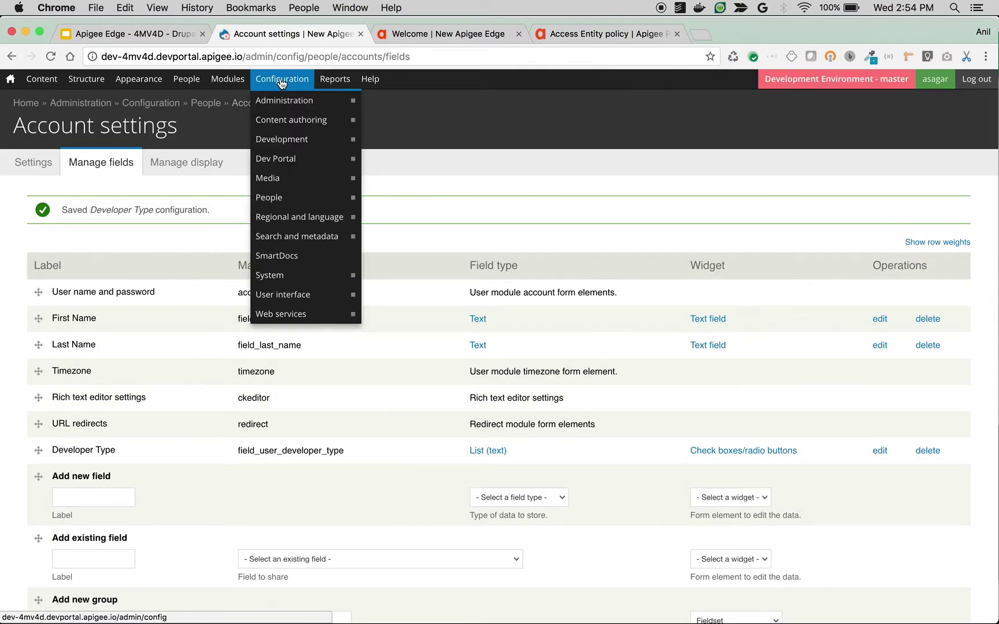
pyautogui.moveTo(289, 167)
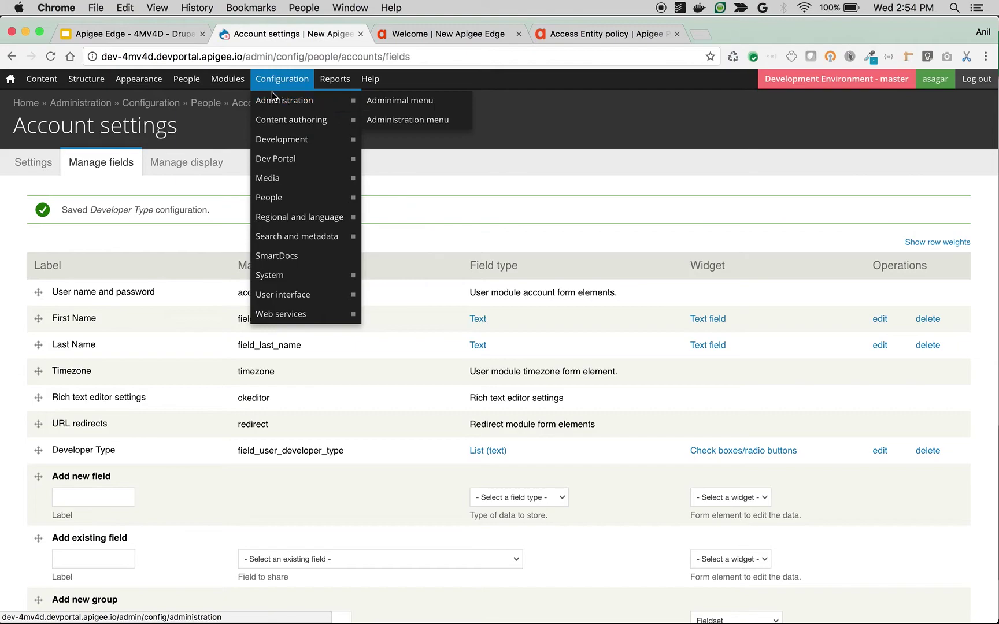
pyautogui.moveTo(290, 139)
pyautogui.moveTo(325, 159)
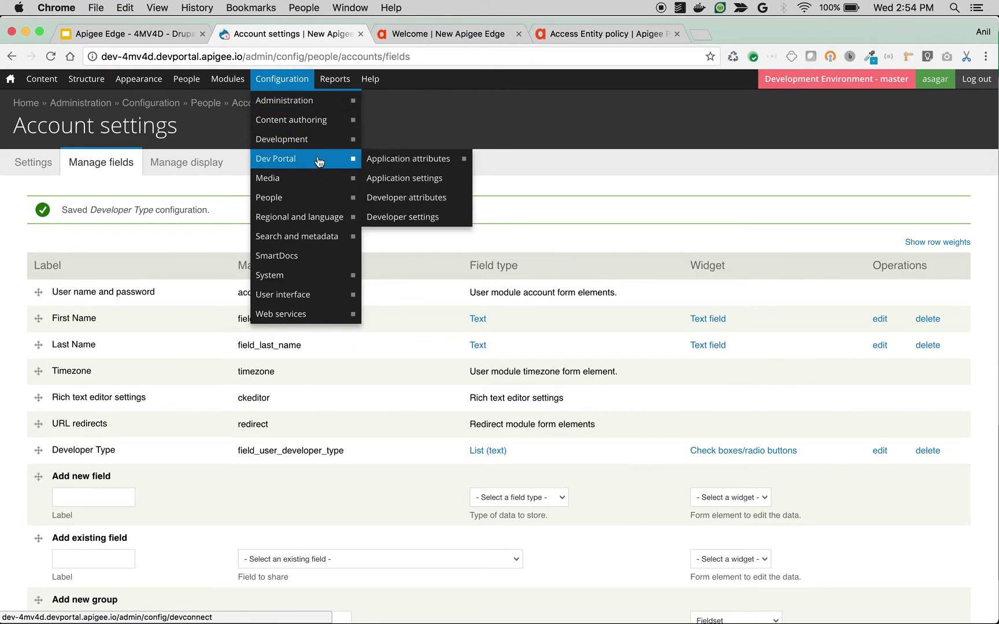
pyautogui.click(405, 197)
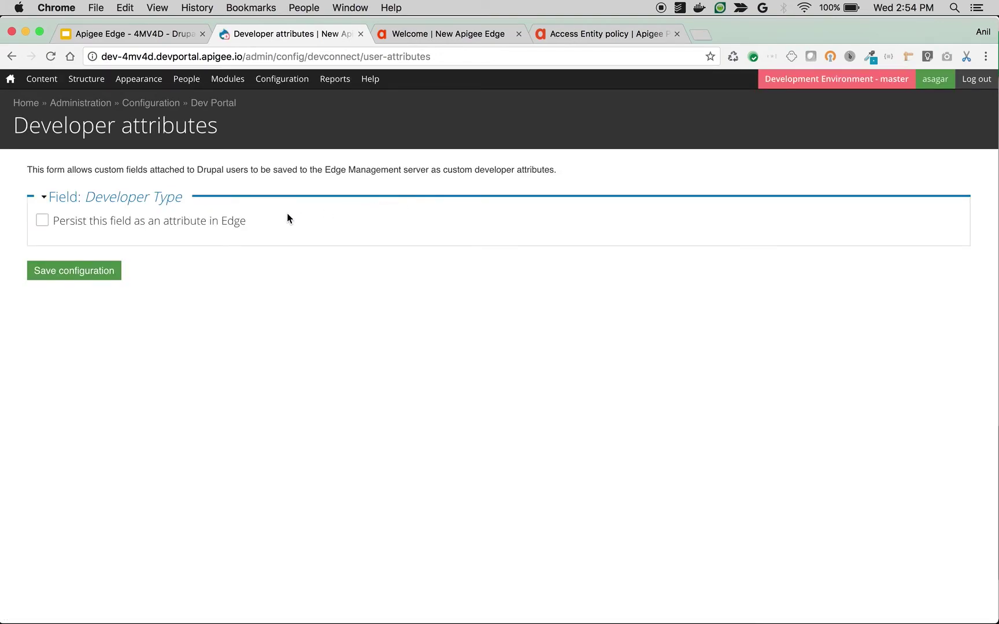
# Persist Developer Type to Edge as user_developer_type, sending NULL when empty, and save the configuration.
pyautogui.click(118, 221)
pyautogui.click(134, 272)
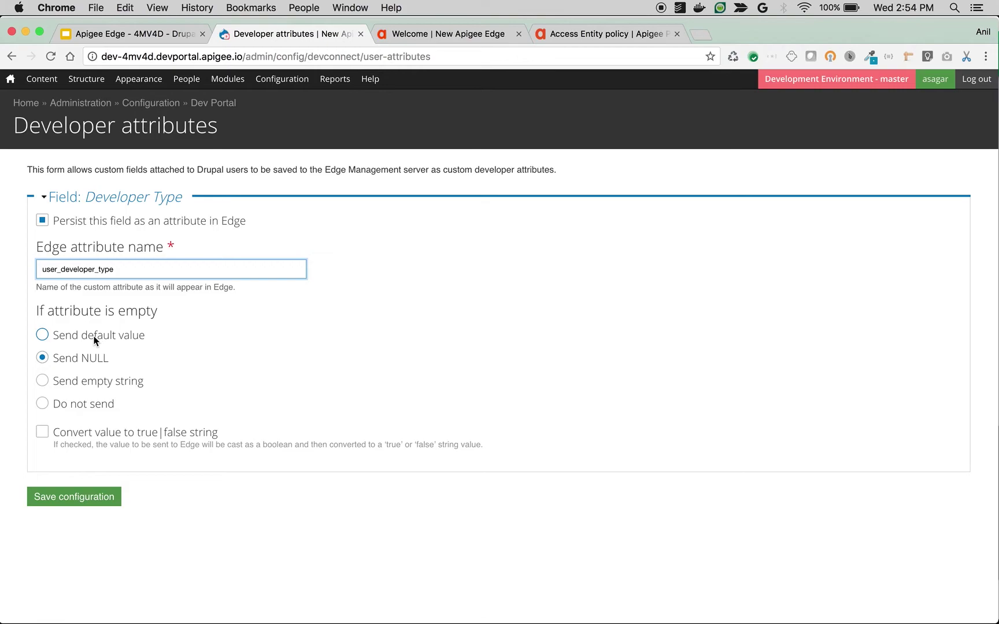
pyautogui.click(86, 502)
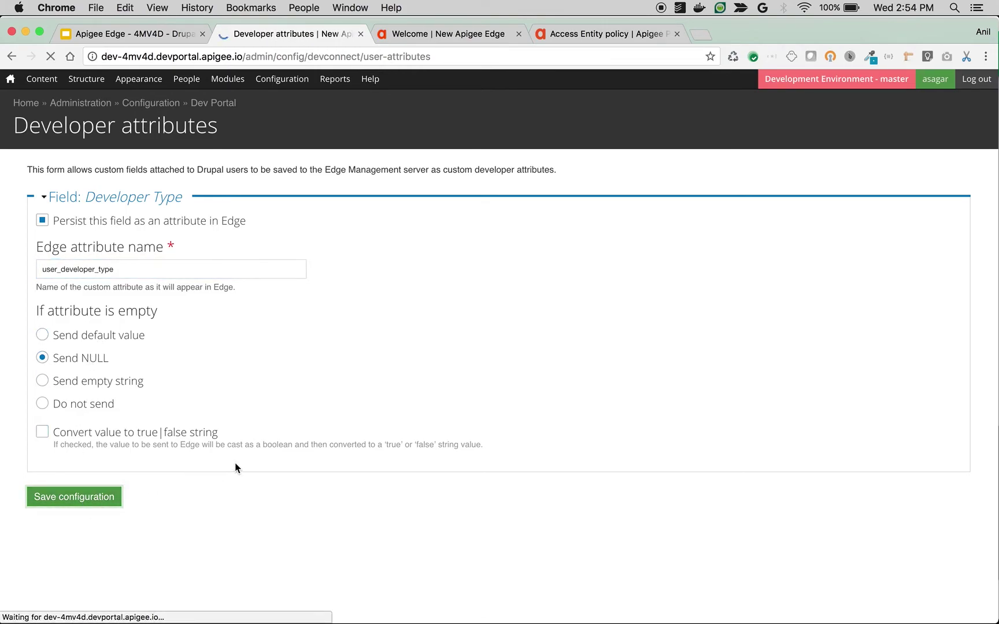
pyautogui.moveTo(242, 57); pyautogui.dragTo(102, 57)
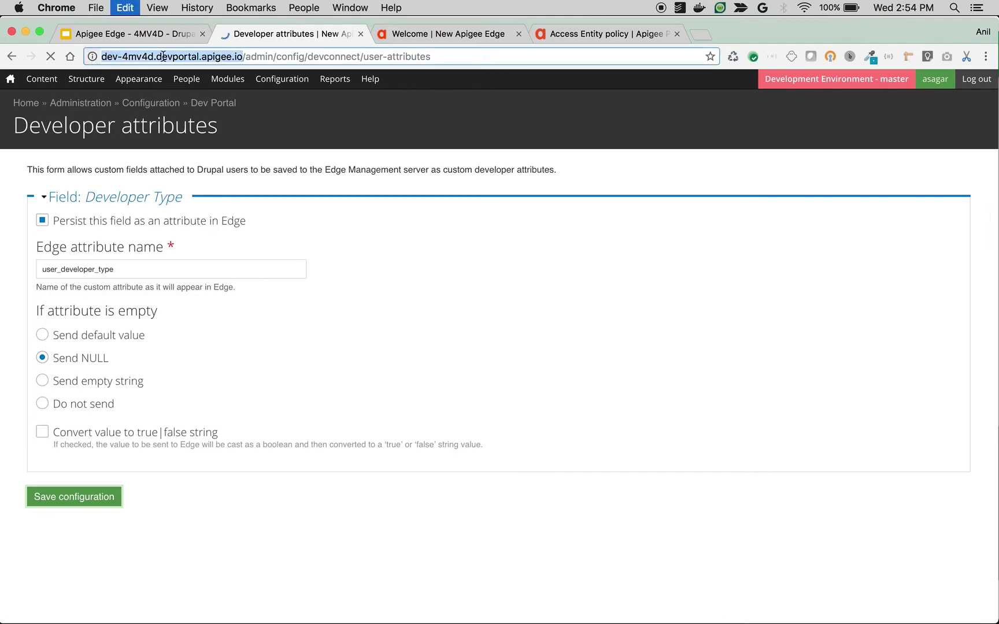
# Switch to the incognito public portal window and open the registration form.
pyautogui.click(445, 36)
pyautogui.click(308, 38)
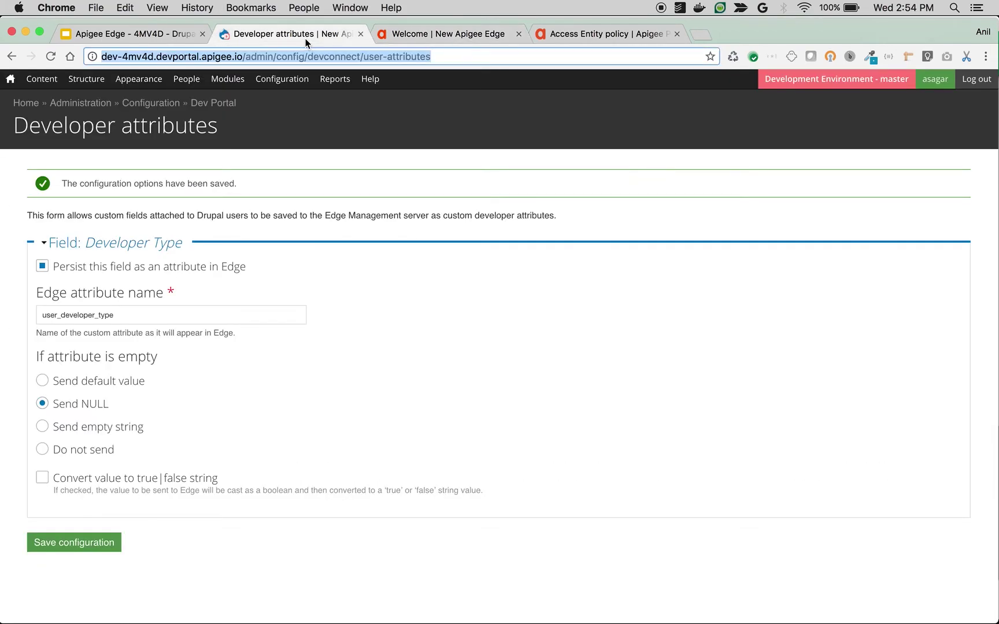
pyautogui.press('super+grave')
pyautogui.click(815, 84)
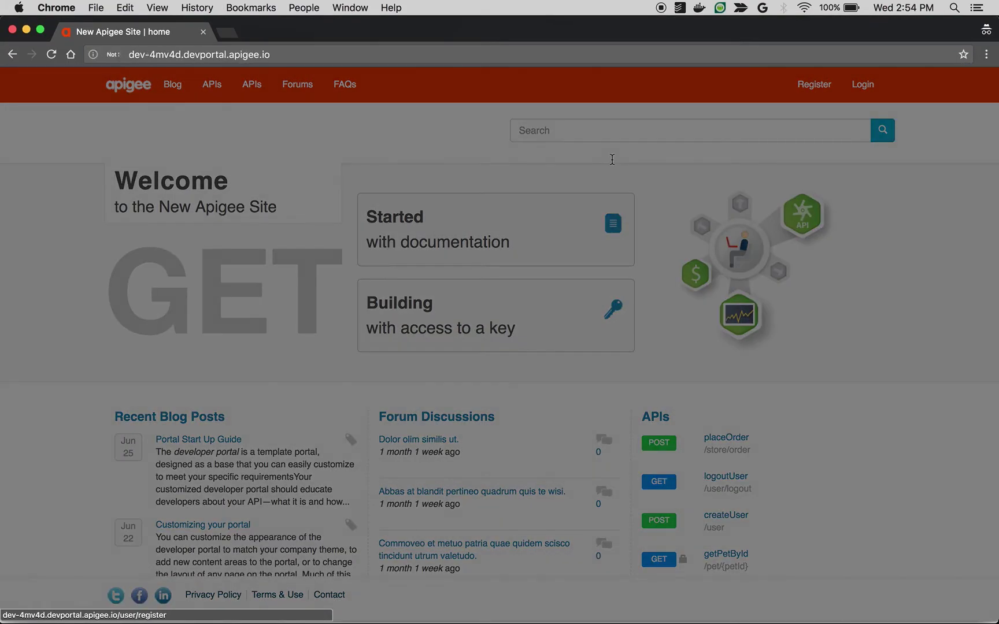
pyautogui.scroll(-5, 450, 279)
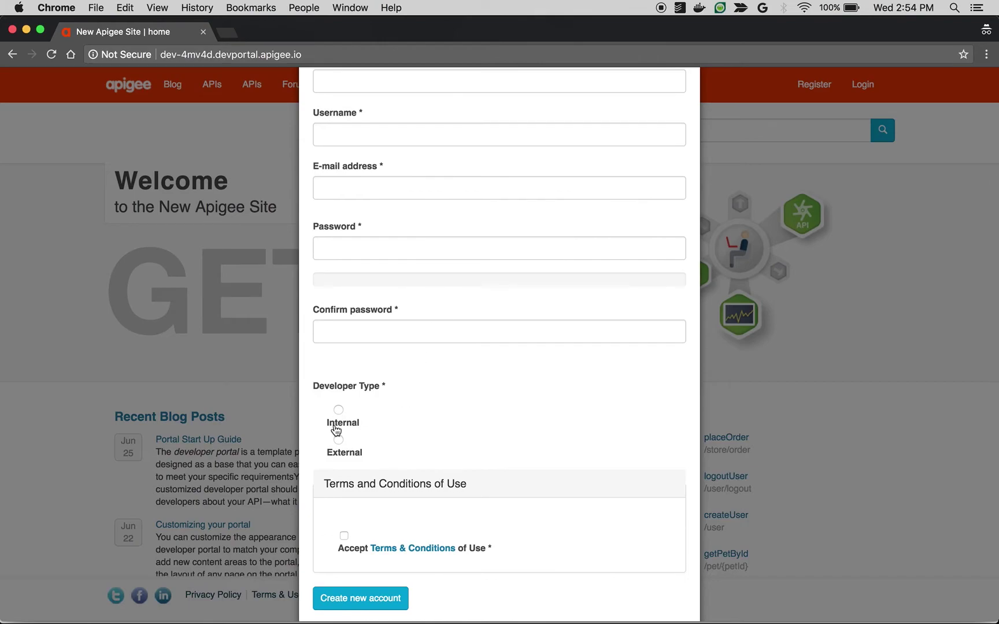
pyautogui.scroll(5, 341, 430)
# Register a test developer with Developer Type Internal and the terms accepted.
pyautogui.click(375, 180)
pyautogui.write('A')
pyautogui.press('BackSpace')
pyautogui.write('Developer')
pyautogui.press('Tab')
pyautogui.write('Demo123')
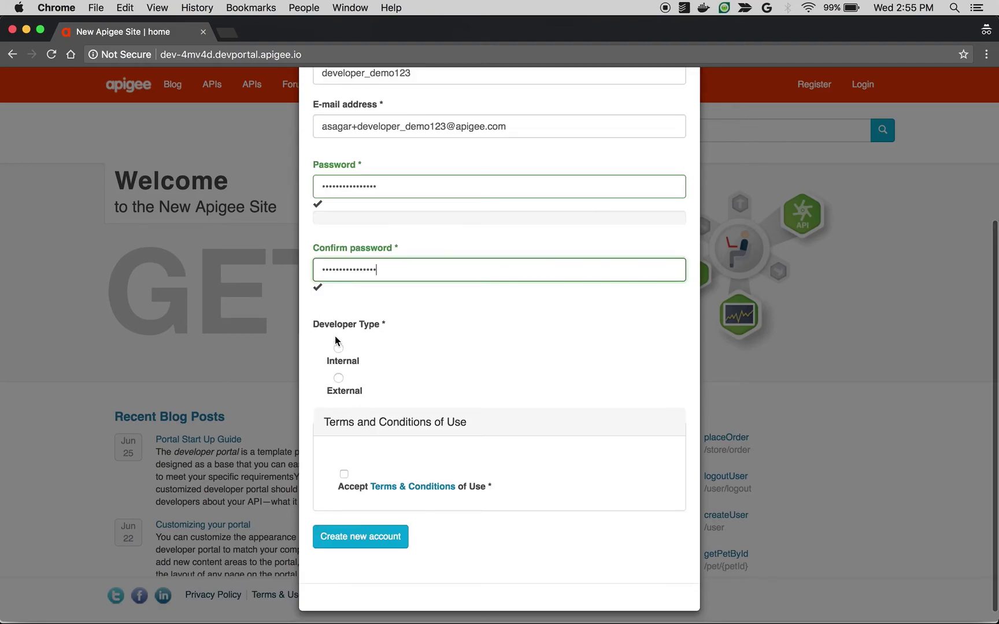
pyautogui.click(338, 348)
pyautogui.click(344, 474)
pyautogui.click(358, 537)
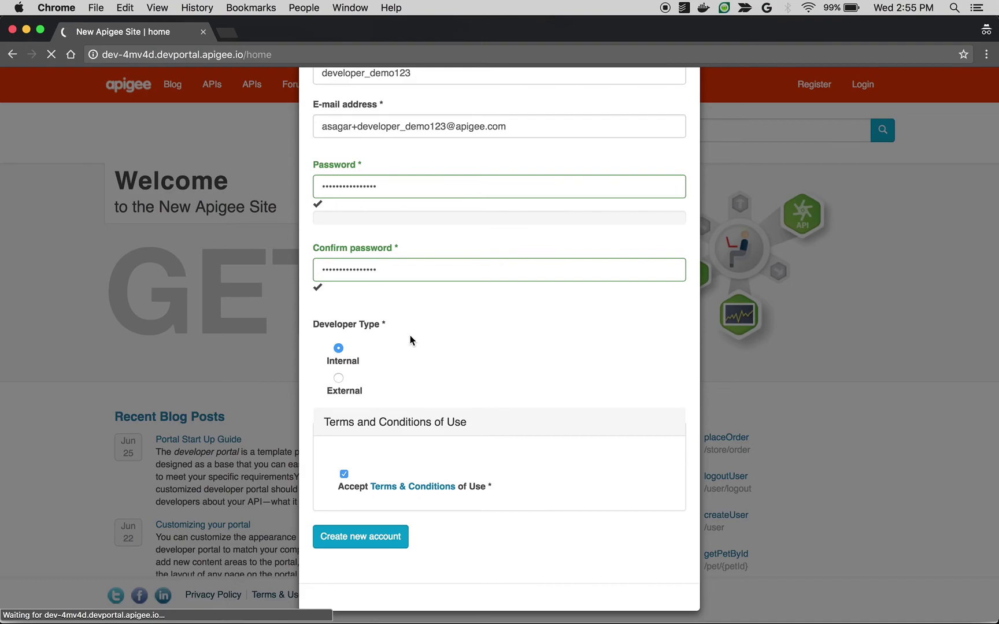
pyautogui.press('super+grave')
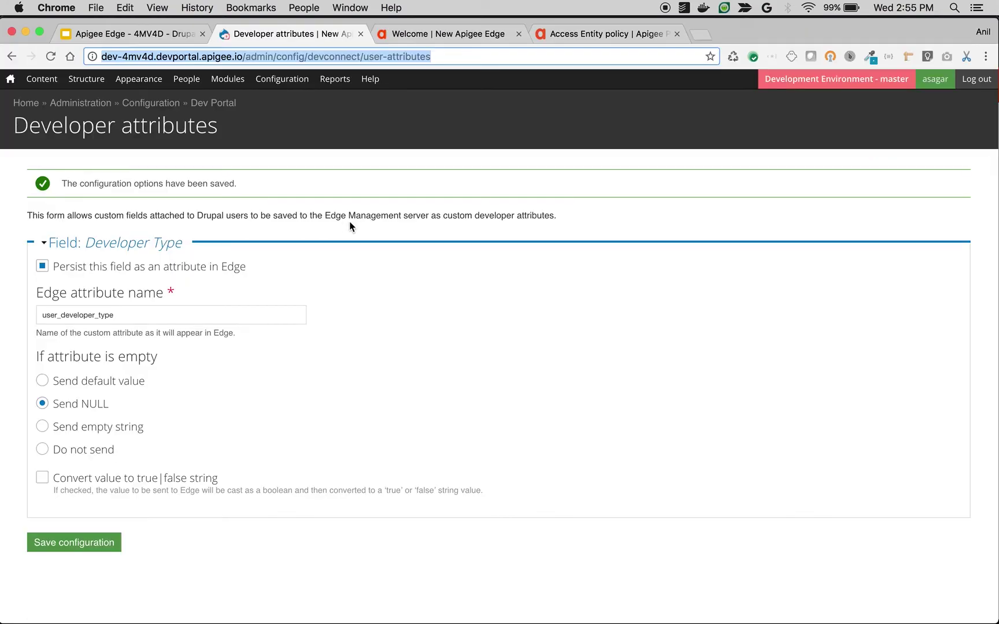
# Open the Publish > Developers list in Apigee Edge.
pyautogui.click(439, 35)
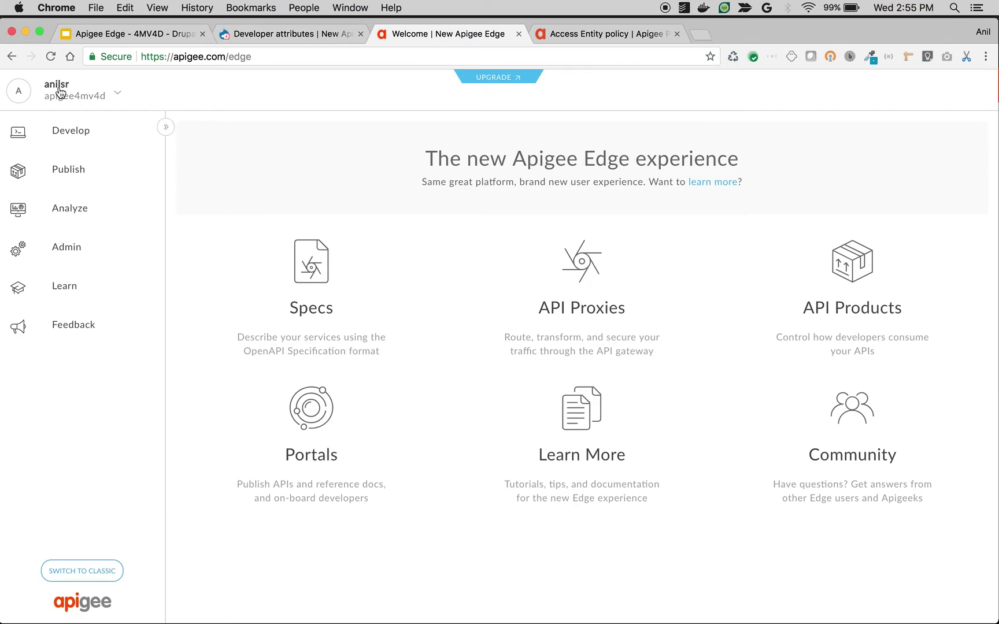
pyautogui.click(78, 98)
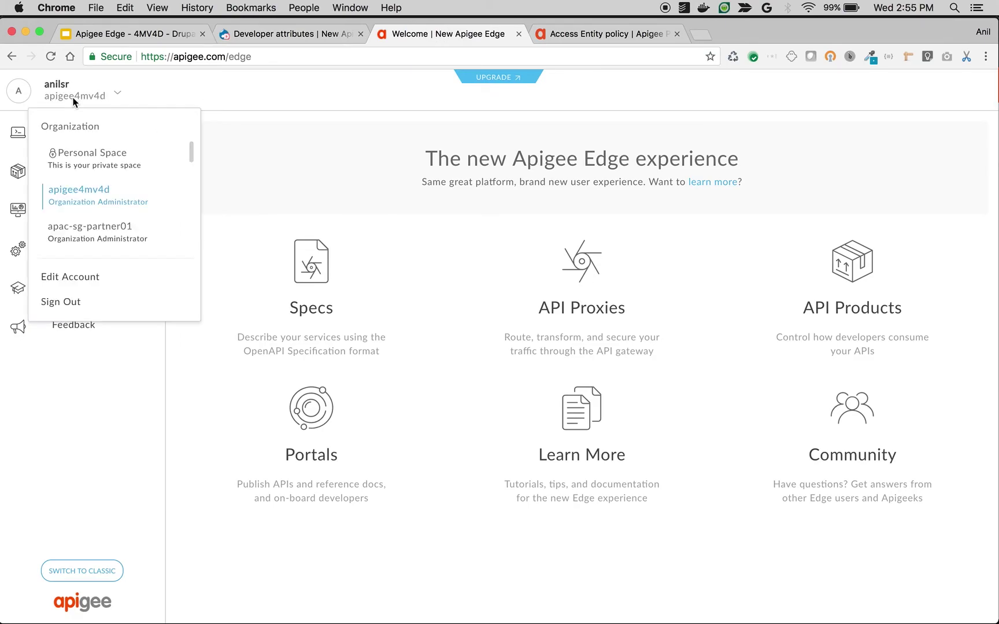
pyautogui.click(75, 98)
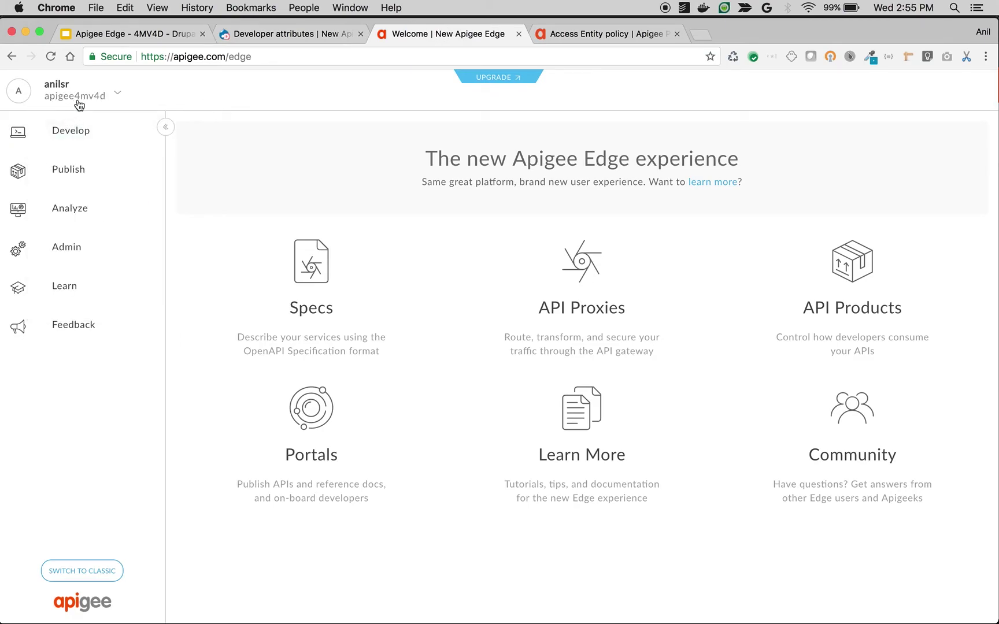
pyautogui.click(64, 174)
pyautogui.click(64, 199)
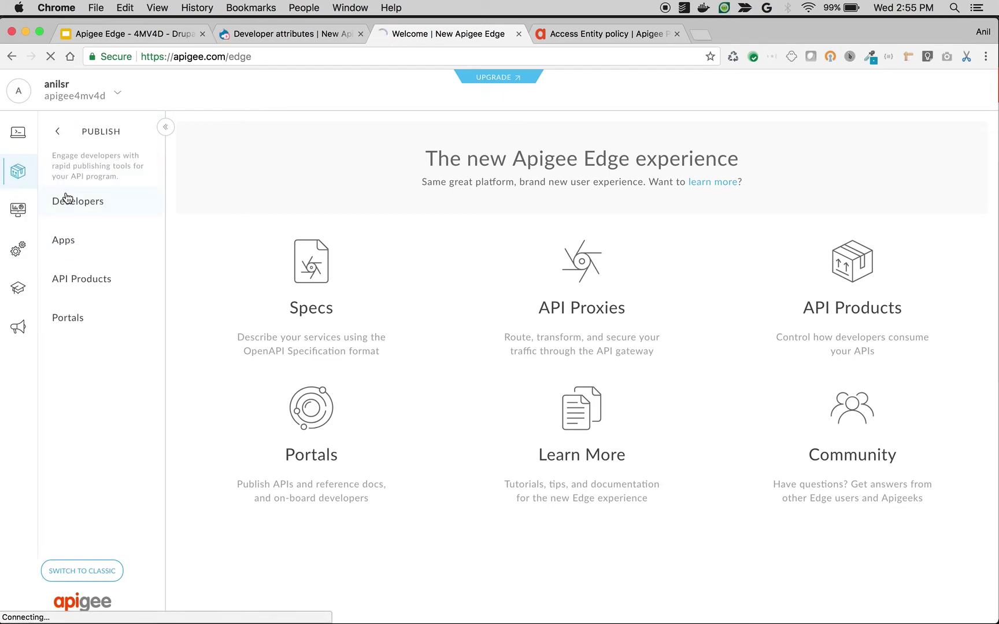
pyautogui.click(259, 36)
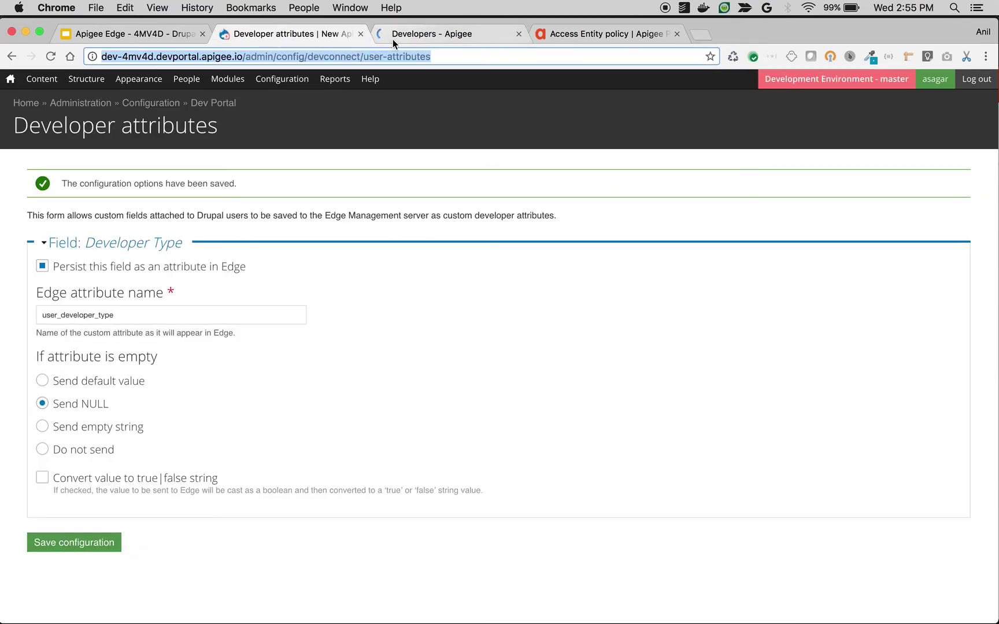
pyautogui.click(392, 38)
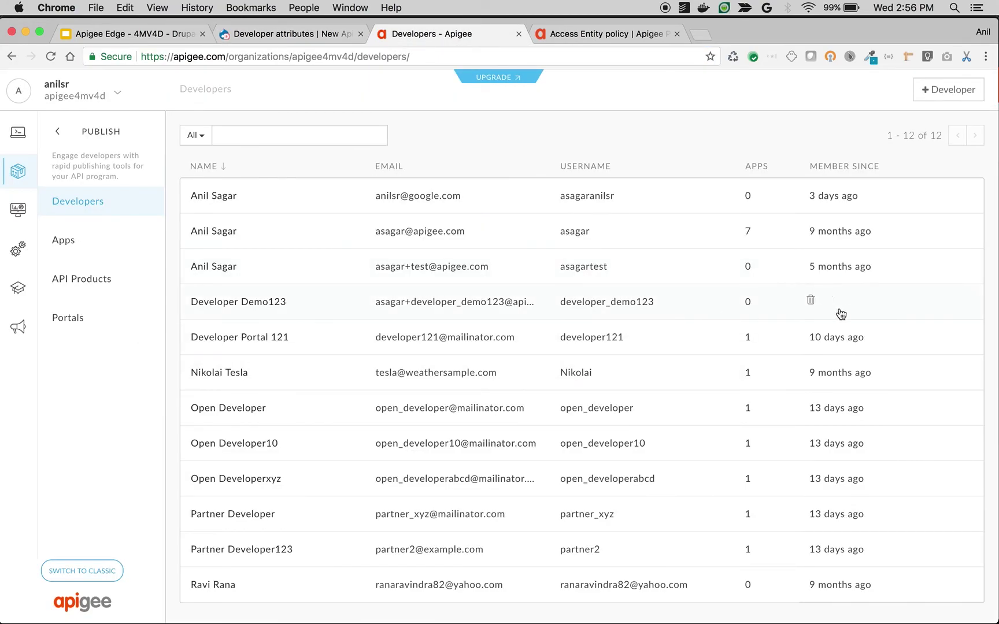
# Confirm the new developer's user_developer_type attribute is internal, then view the Access Entity policy docs.
pyautogui.click(269, 307)
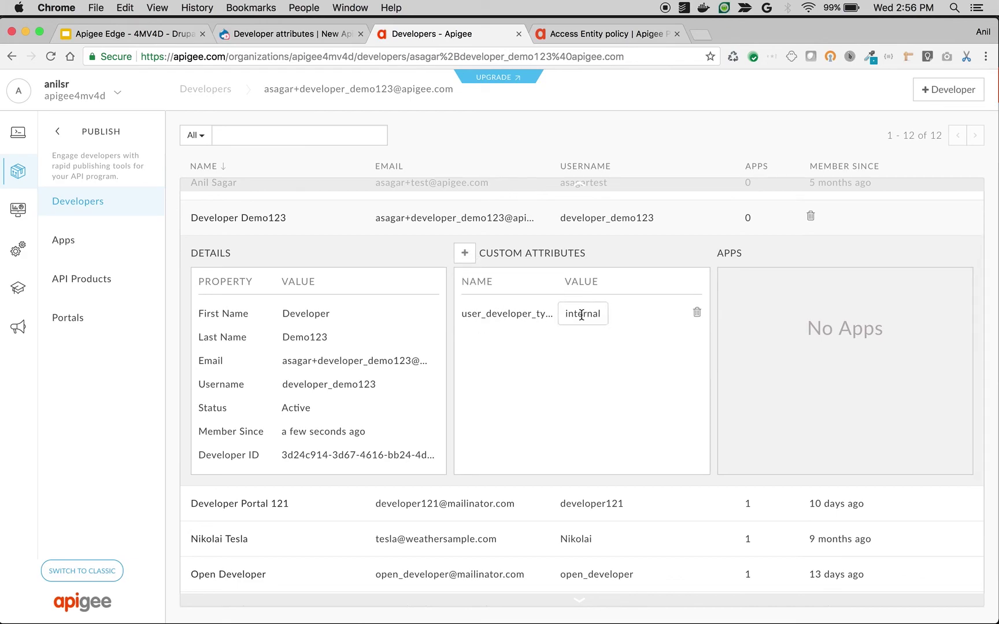
pyautogui.click(297, 36)
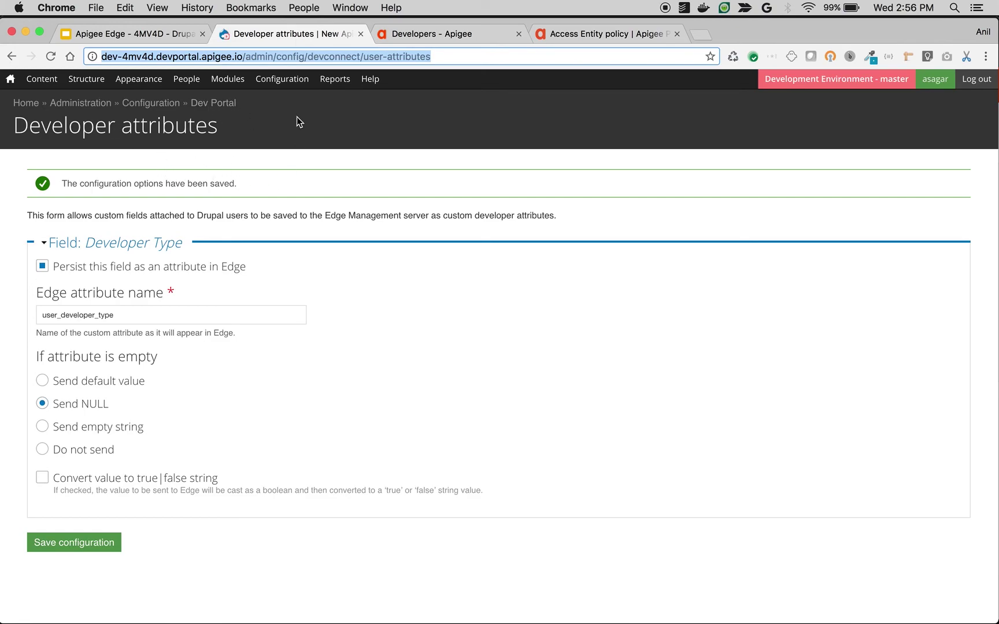
pyautogui.click(411, 34)
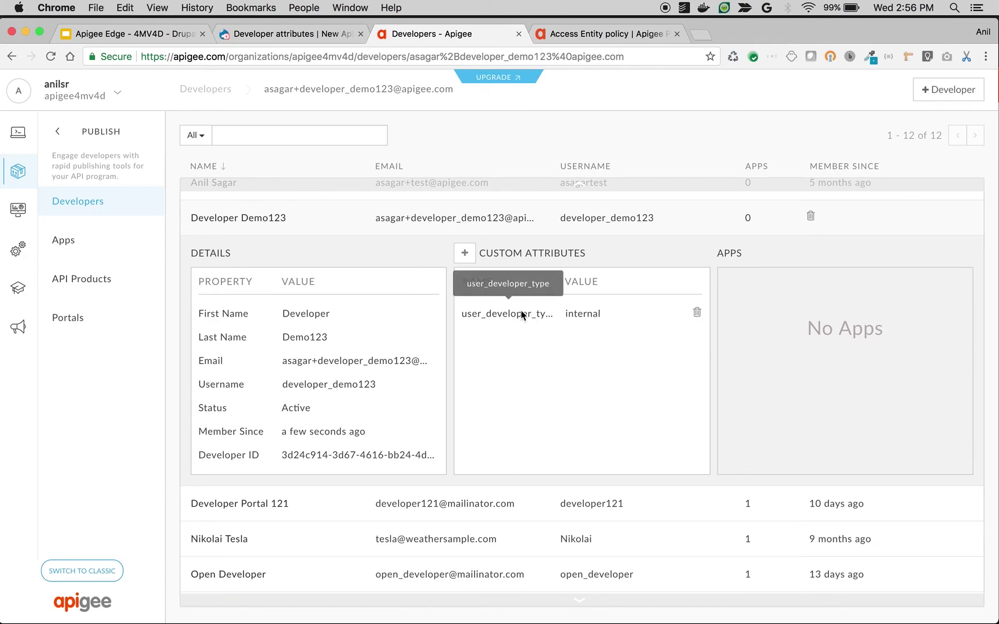
pyautogui.click(579, 35)
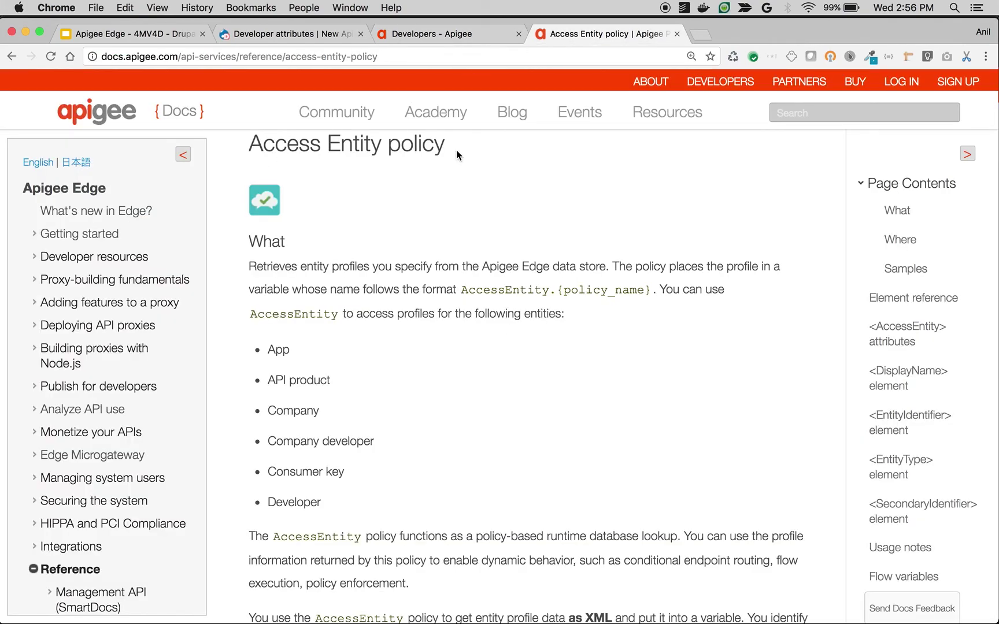